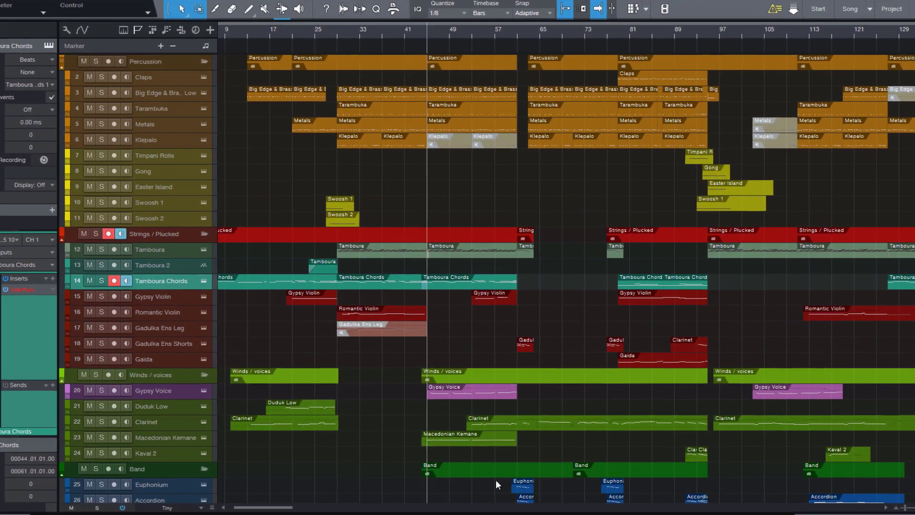
Select everything from the Macedonian Kemane event to the end of the song, nudge it about ten bars right, and deselect.
{"action": "left_click", "coordinate": [454, 441]}
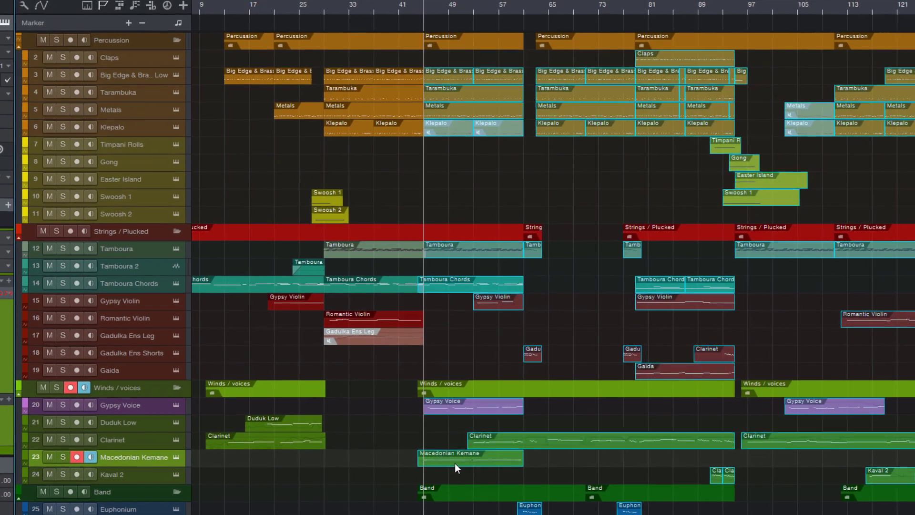
{"action": "key", "text": "ctrl+Right"}
{"action": "key", "text": "ctrl+Right"}
{"action": "key", "text": "ctrl+Right"}
{"action": "key", "text": "ctrl+Right"}
{"action": "key", "text": "ctrl+Right"}
{"action": "key", "text": "ctrl+Right"}
{"action": "key", "text": "ctrl+Right"}
{"action": "key", "text": "ctrl+Right"}
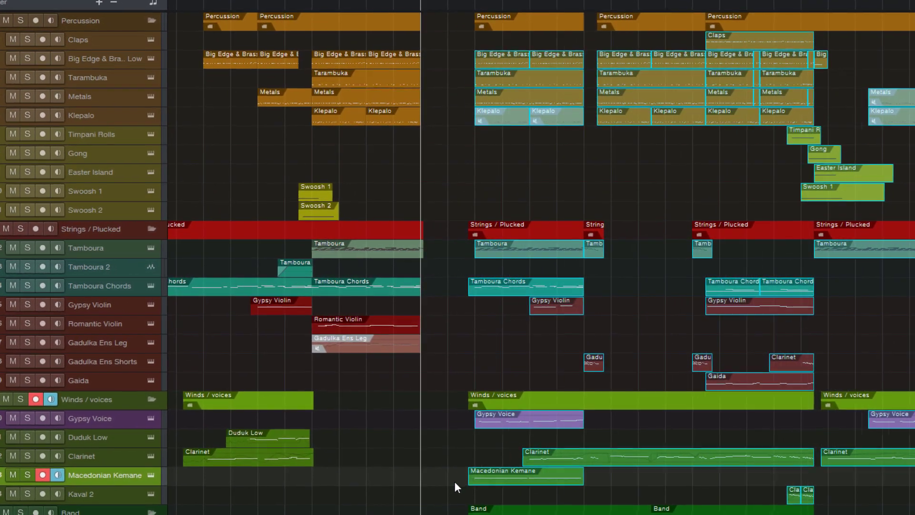
{"action": "key", "text": "ctrl+Right"}
{"action": "key", "text": "ctrl+Right"}
{"action": "left_click", "coordinate": [440, 414]}
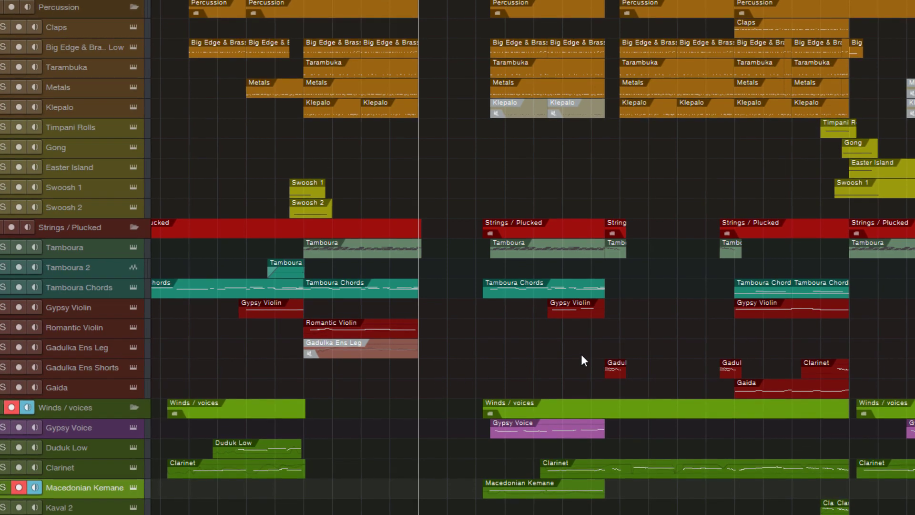
Select all events from the first Gadulka Ens Shorts event to the song's end and nudge them to the right.
{"action": "scroll", "coordinate": [660, 345], "scroll_direction": "up", "scroll_amount": 1}
{"action": "scroll", "coordinate": [679, 341], "scroll_direction": "down", "scroll_amount": 1}
{"action": "scroll", "coordinate": [680, 341], "scroll_direction": "down", "scroll_amount": 4}
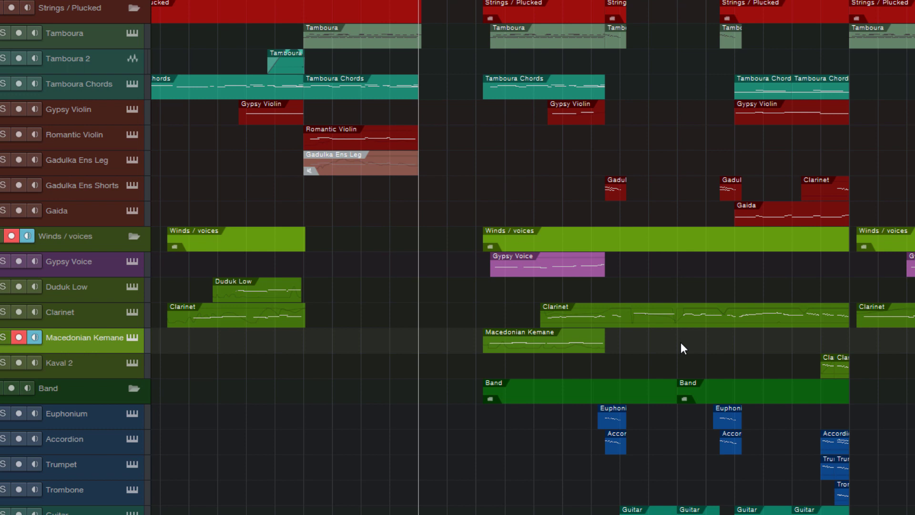
{"action": "left_click", "coordinate": [616, 194]}
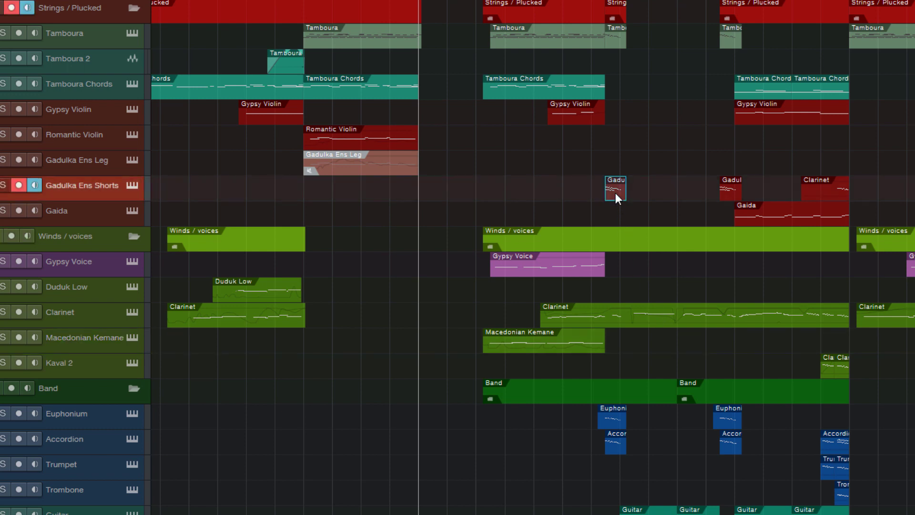
{"action": "key", "text": "ctrl+shift+End"}
{"action": "key", "text": "alt+Right"}
{"action": "key", "text": "alt+Right"}
{"action": "key", "text": "alt+Right"}
{"action": "key", "text": "alt+Right"}
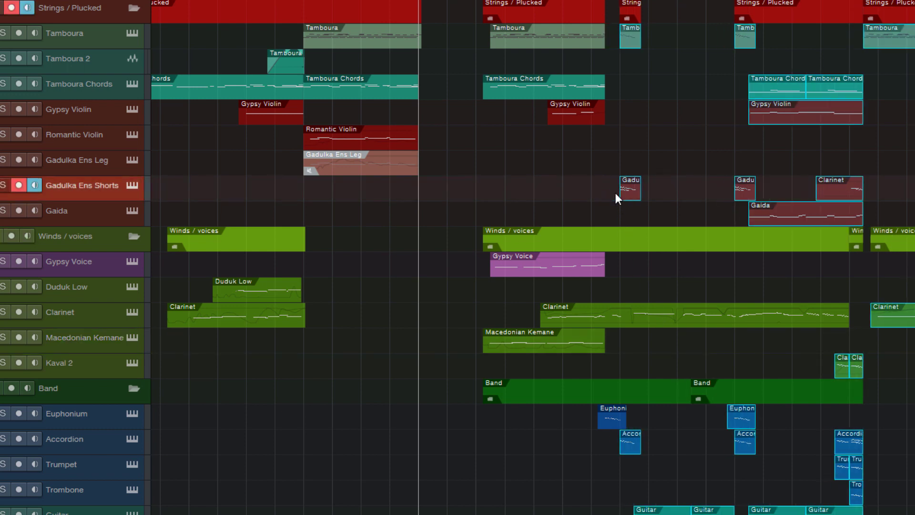
{"action": "key", "text": "alt+Right"}
{"action": "key", "text": "alt+Right"}
{"action": "key", "text": "alt+Right"}
{"action": "key", "text": "alt+Right"}
{"action": "key", "text": "shift+w"}
{"action": "key", "text": "shift+w"}
{"action": "key", "text": "shift+w"}
{"action": "key", "text": "shift+w"}
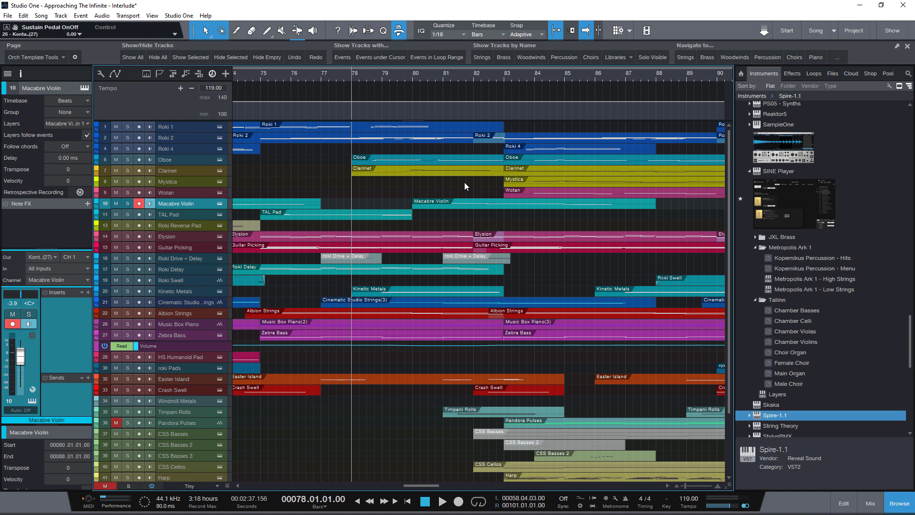
Play the interlude from bar 78 to about bar 84 and return the playhead to bar 76.
{"action": "key", "text": "space"}
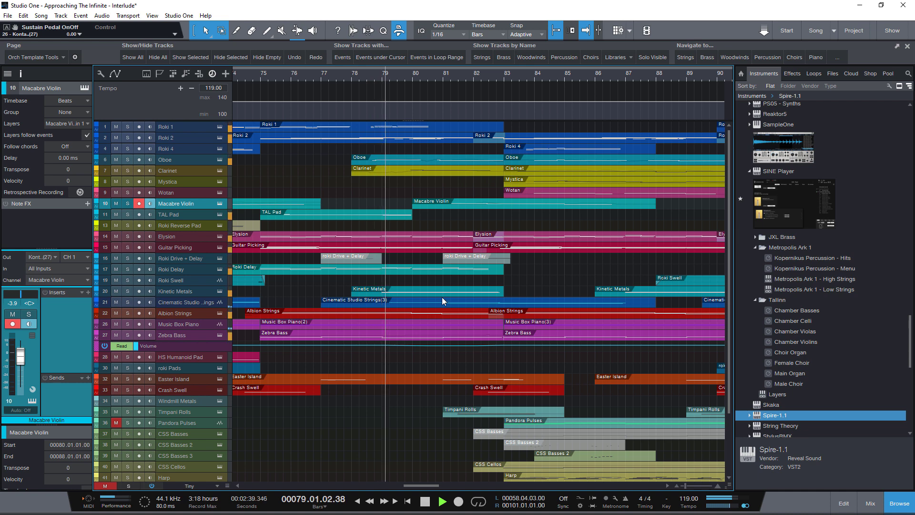
{"action": "scroll", "coordinate": [460, 261], "scroll_direction": "down", "scroll_amount": 3}
{"action": "scroll", "coordinate": [463, 267], "scroll_direction": "up", "scroll_amount": 3}
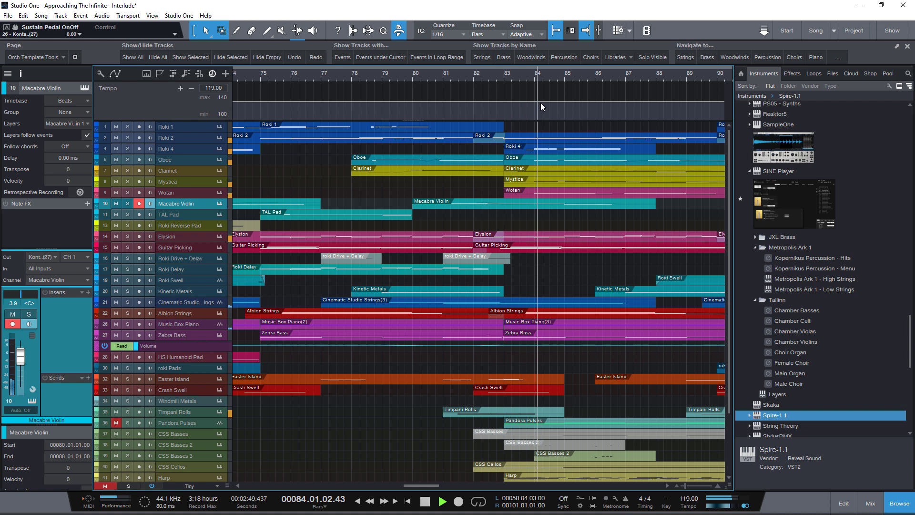
{"action": "key", "text": "space"}
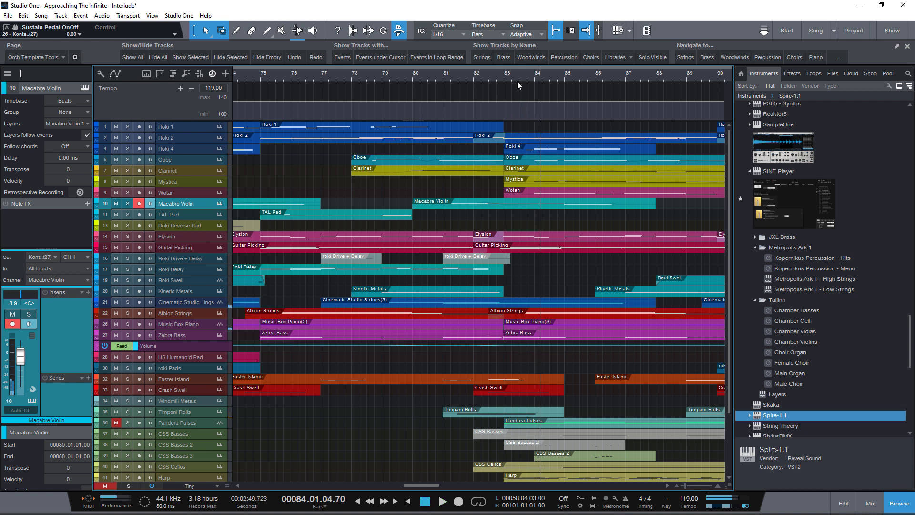
{"action": "left_click", "coordinate": [291, 76]}
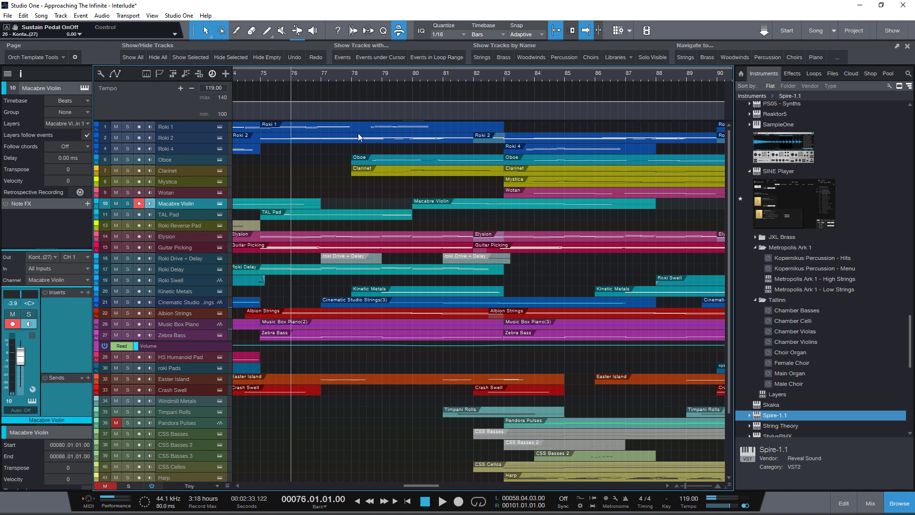
Select the Oboe event at bar 78 and locate the Select from Event to End command.
{"action": "left_click", "coordinate": [427, 160]}
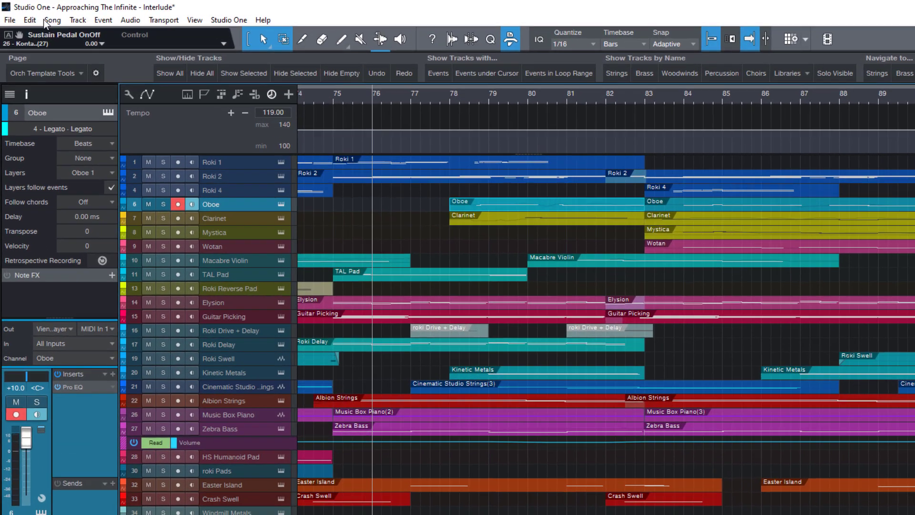
{"action": "left_click", "coordinate": [23, 15]}
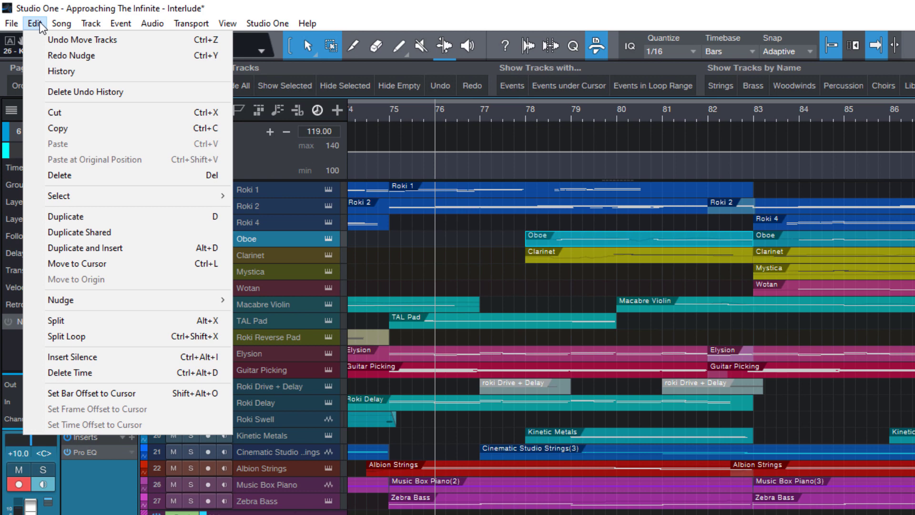
{"action": "mouse_move", "coordinate": [109, 195]}
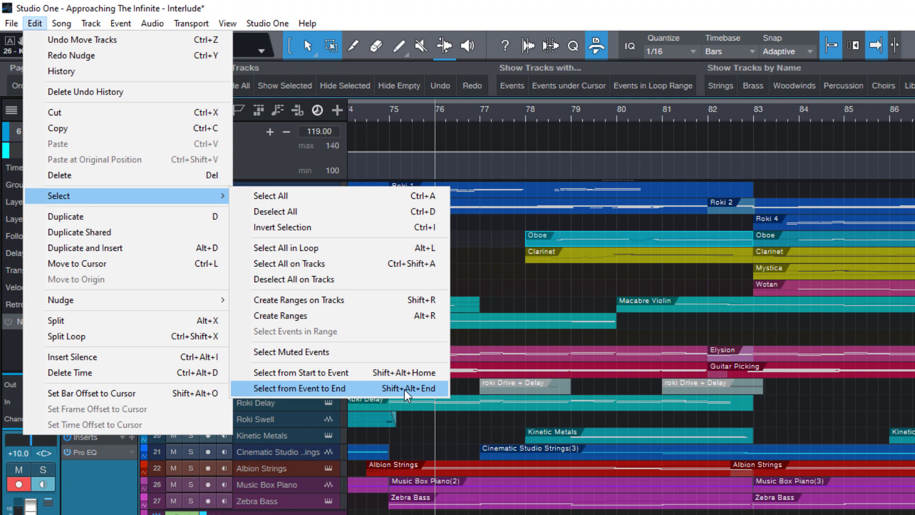
{"action": "left_click", "coordinate": [356, 389]}
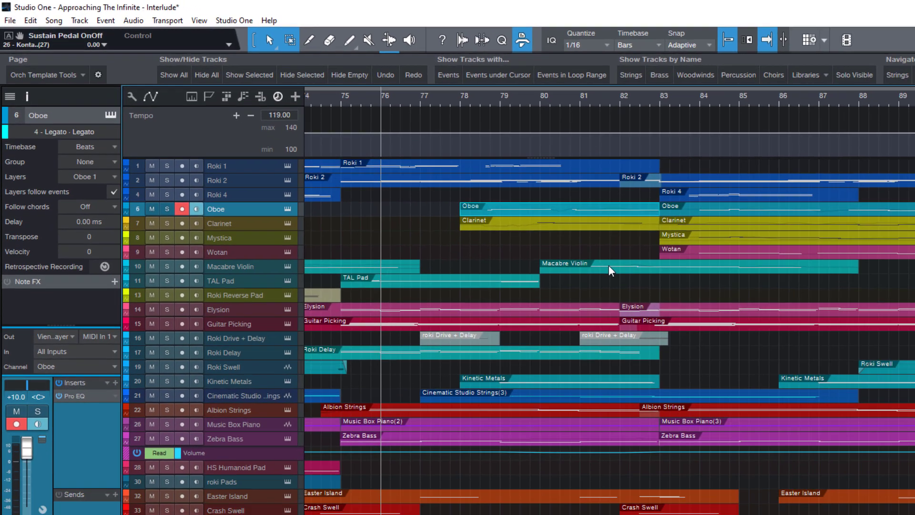
Select everything from the Macabre Violin event at bar 80 to the end and nudge it right by bars and back.
{"action": "left_click", "coordinate": [610, 264]}
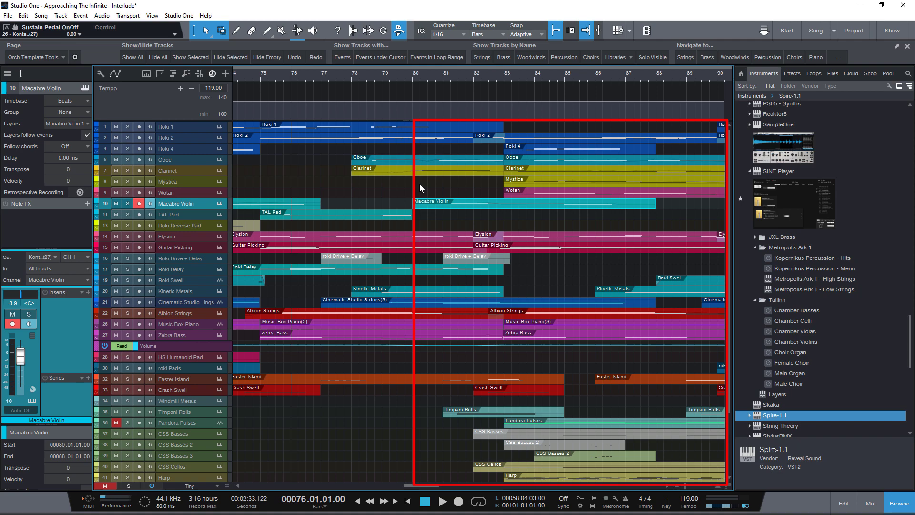
{"action": "key", "text": "shift+alt+End"}
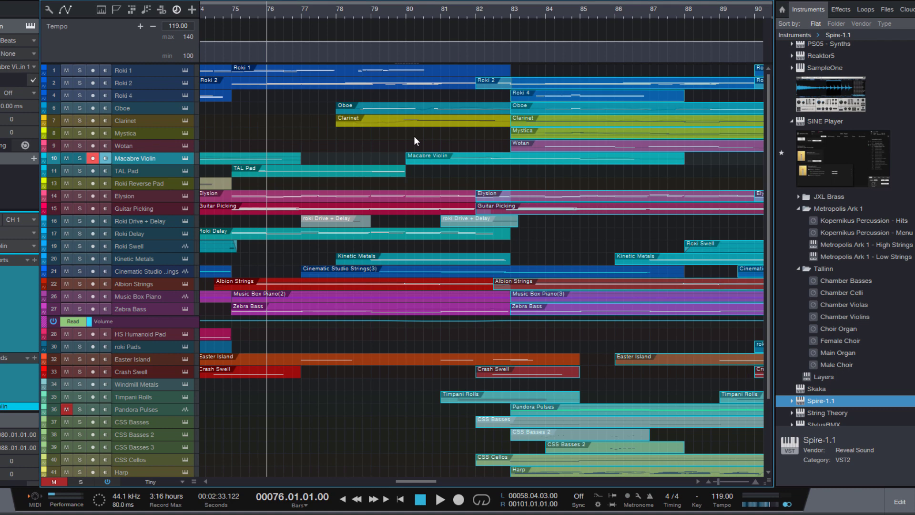
{"action": "key", "text": "ctrl+alt+Right"}
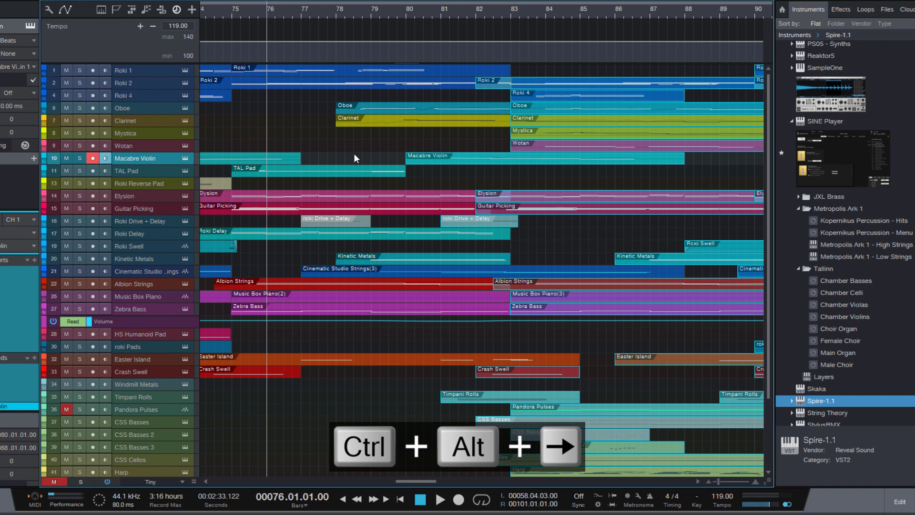
{"action": "key", "text": "ctrl+alt+Right"}
{"action": "key", "text": "ctrl+alt+Right"}
{"action": "key", "text": "ctrl+alt+Left"}
{"action": "key", "text": "ctrl+alt+Left"}
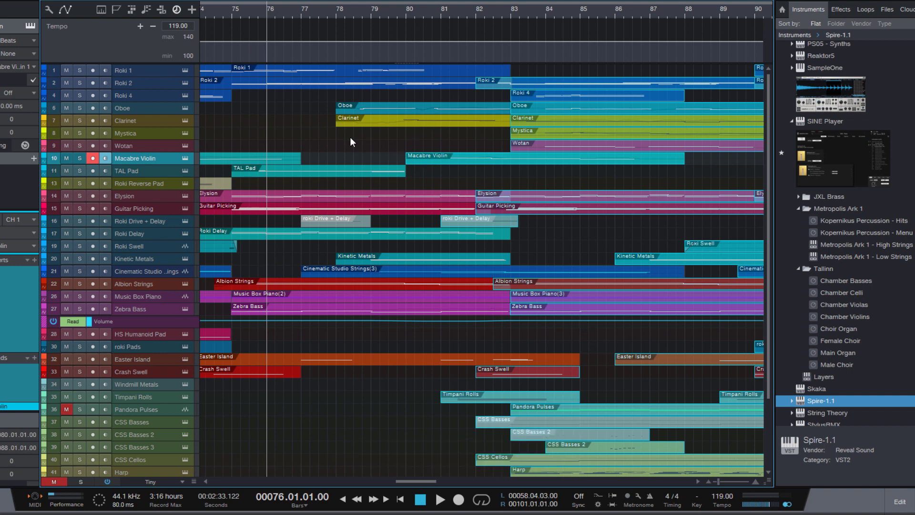
Nudge the selected events three bars to the right, undo the move, and deselect them.
{"action": "key", "text": "ctrl+alt+Right"}
{"action": "key", "text": "ctrl+alt+Right"}
{"action": "key", "text": "ctrl+alt+Right"}
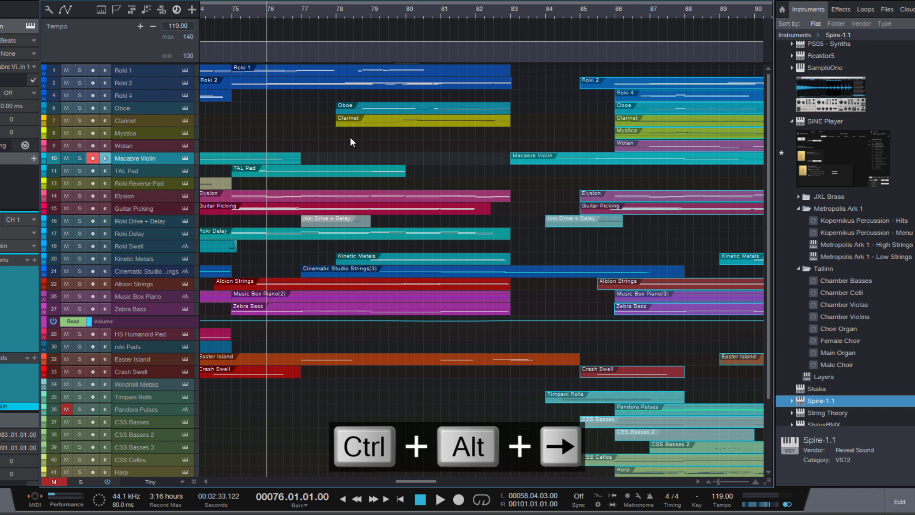
{"action": "key", "text": "ctrl+alt+Right"}
{"action": "key", "text": "ctrl+z"}
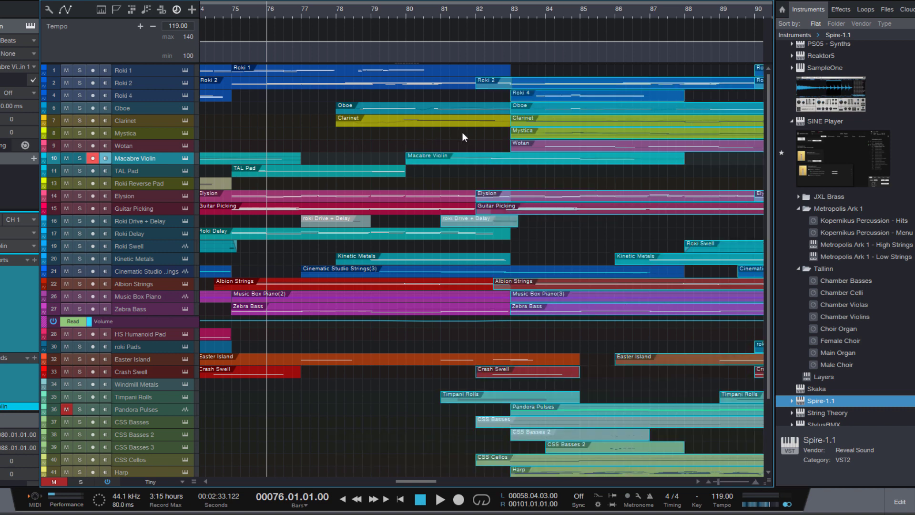
{"action": "left_click", "coordinate": [473, 132]}
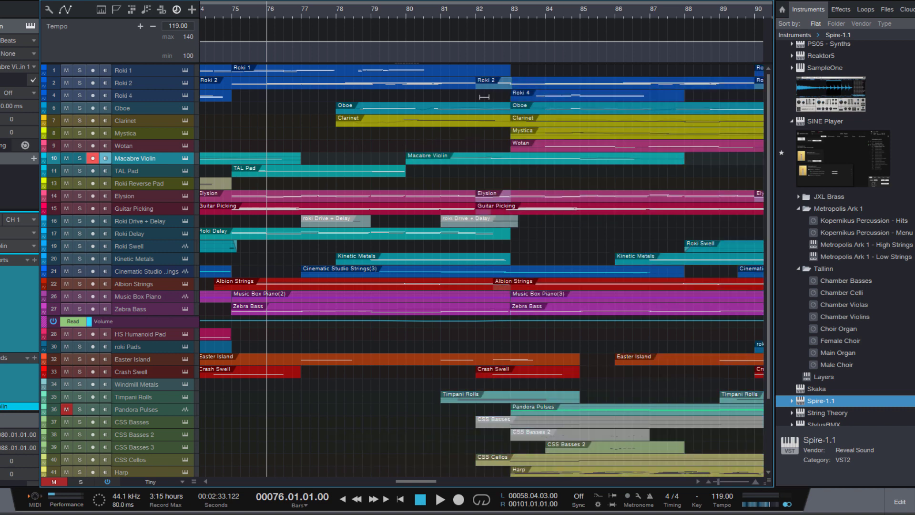
Place the playhead at bar 83, split all events there, and clear the selection.
{"action": "left_click", "coordinate": [510, 20]}
{"action": "left_click", "coordinate": [519, 108]}
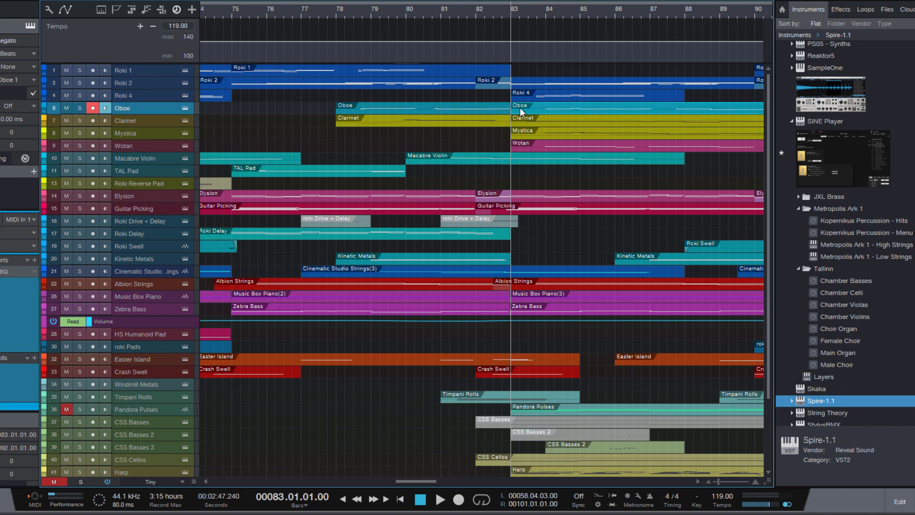
{"action": "key", "text": "ctrl+a"}
{"action": "key", "text": "alt+x"}
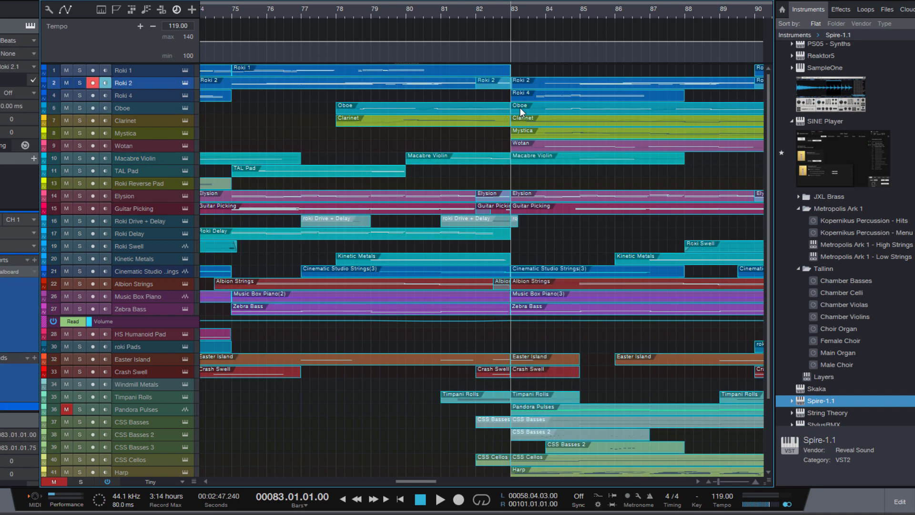
{"action": "key", "text": "ctrl+d"}
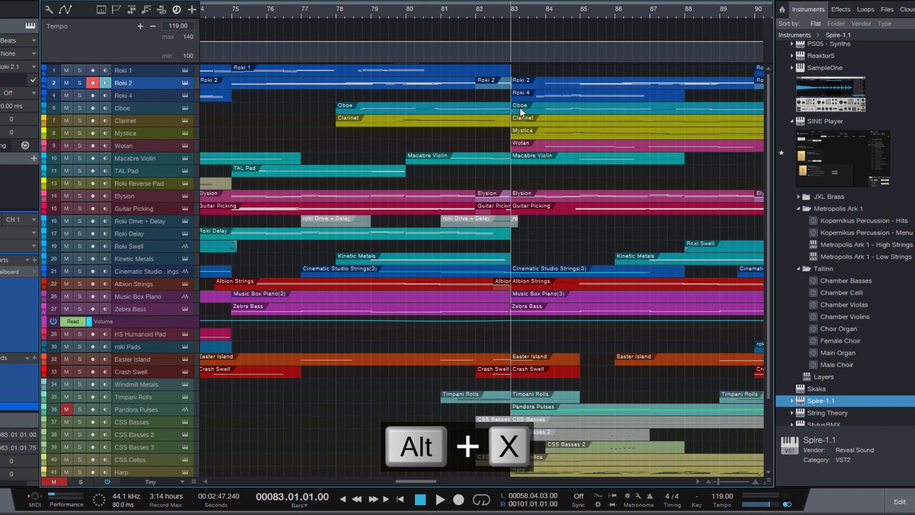
Select everything from the Zebra Bass event at bar 83 to the end and nudge it four bars right.
{"action": "left_click", "coordinate": [536, 310]}
{"action": "key", "text": "shift+alt+End"}
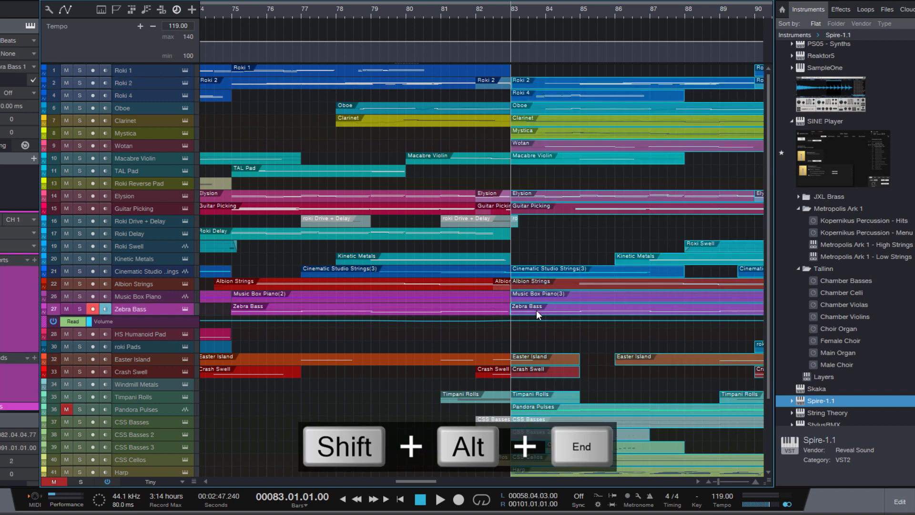
{"action": "key", "text": "ctrl+alt+Right"}
{"action": "key", "text": "ctrl+alt+Right"}
{"action": "key", "text": "ctrl+alt+Right"}
{"action": "key", "text": "ctrl+alt+Right"}
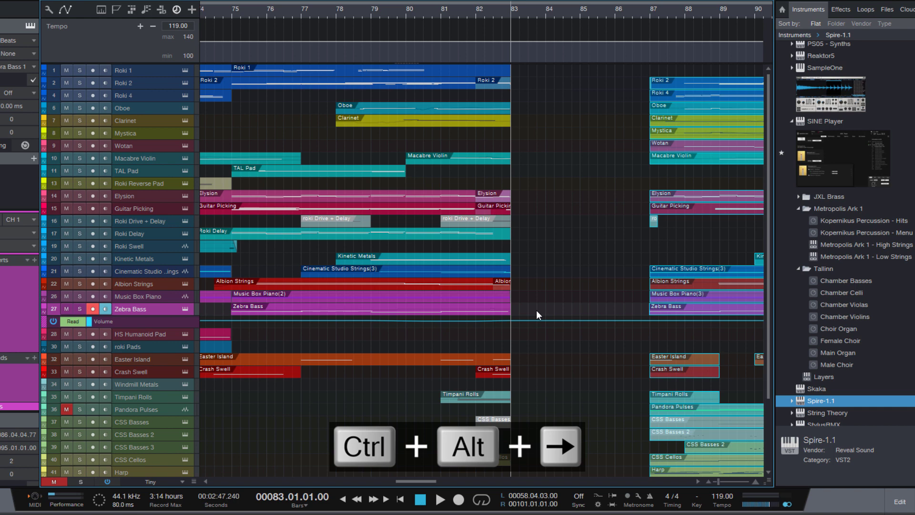
Undo the nudges and the split at bar 83.
{"action": "key", "text": "ctrl+z"}
{"action": "key", "text": "ctrl+z"}
{"action": "key", "text": "ctrl+z"}
{"action": "key", "text": "ctrl+z"}
{"action": "key", "text": "ctrl+z"}
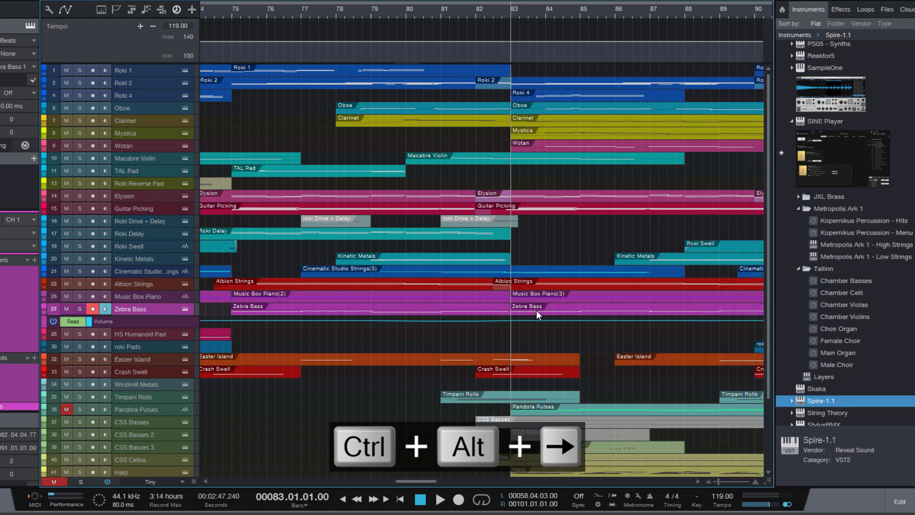
Open the Elysion event before bar 82 in the note editor and select its notes from bar 77 to the end.
{"action": "double_click", "coordinate": [338, 198]}
{"action": "scroll", "coordinate": [441, 291], "scroll_direction": "down", "scroll_amount": 2}
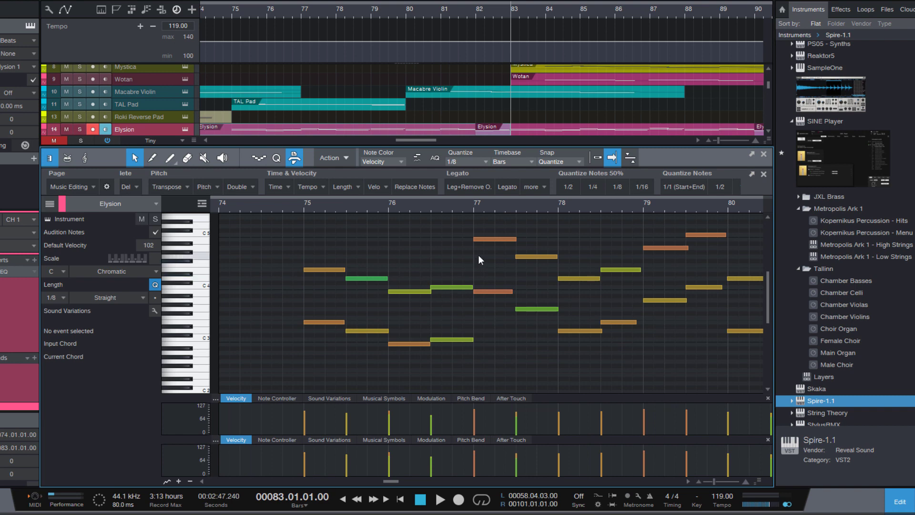
{"action": "left_click_drag", "start_coordinate": [482, 229], "coordinate": [487, 321]}
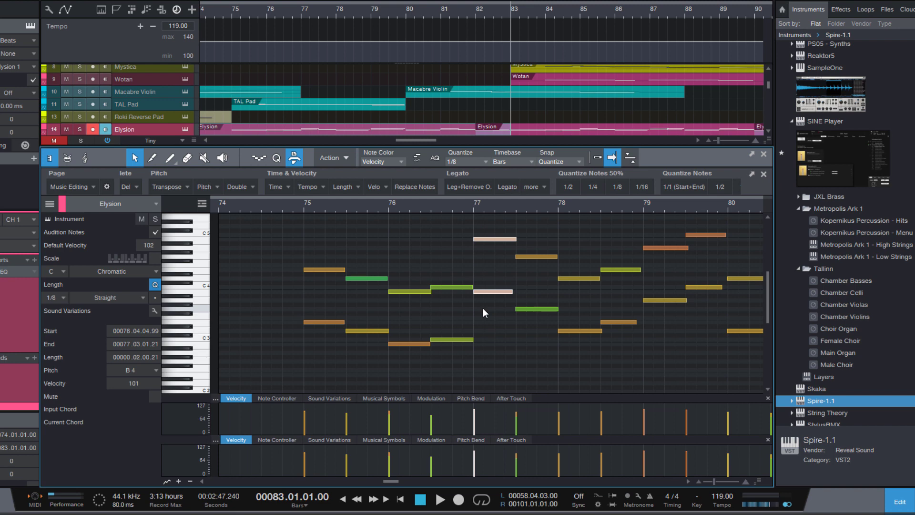
{"action": "key", "text": "shift+alt+End"}
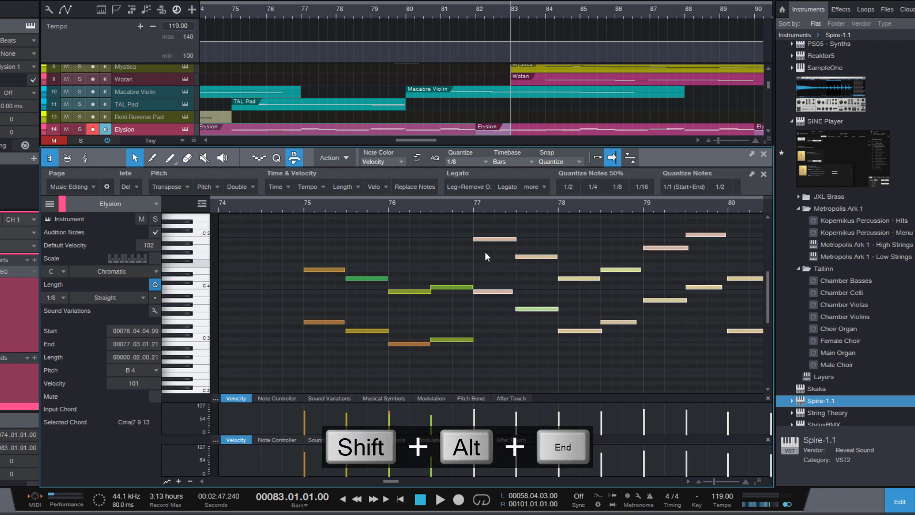
Nudge the selected Elysion notes right by bars and back to bar 77.
{"action": "key", "text": "ctrl+alt+Right"}
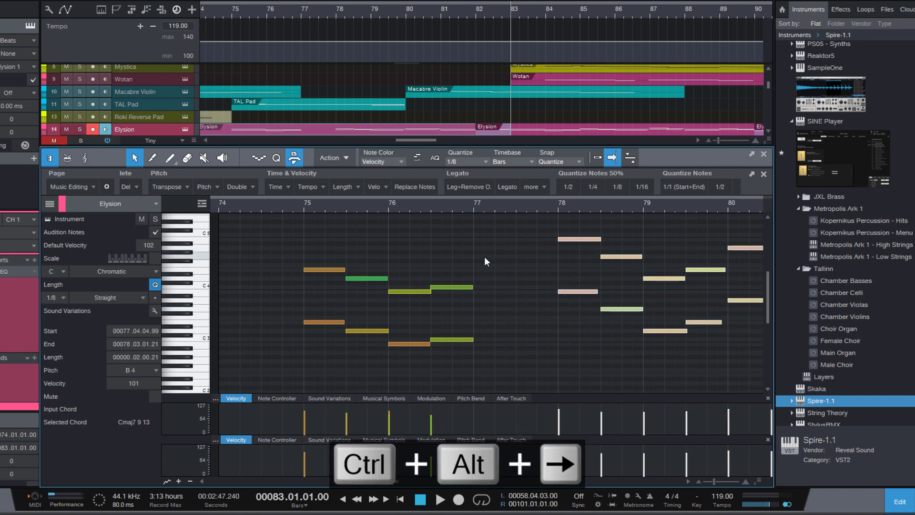
{"action": "key", "text": "ctrl+alt+Right"}
{"action": "key", "text": "ctrl+alt+Right"}
{"action": "key", "text": "ctrl+alt+Left"}
{"action": "key", "text": "ctrl+alt+Left"}
{"action": "key", "text": "ctrl+alt+Left"}
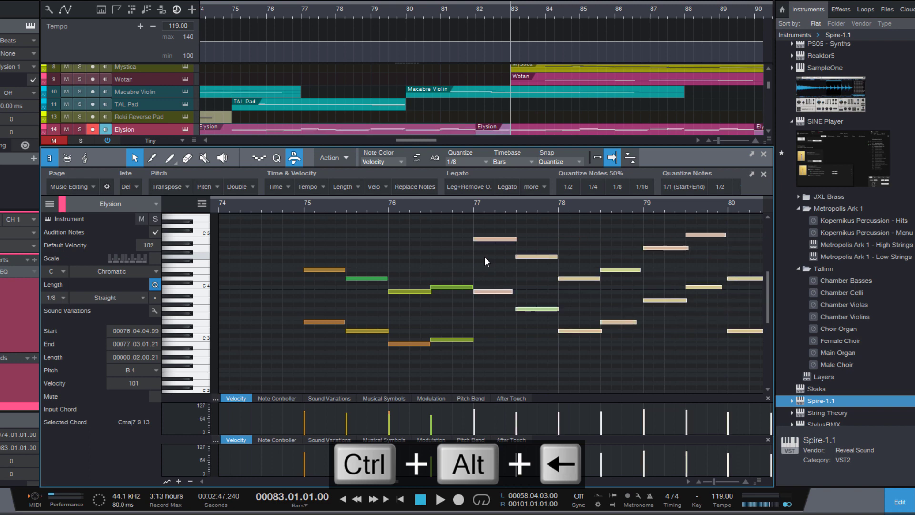
Select the Elysion notes from the start up to just before bar 77, deselect them, and close the note editor.
{"action": "left_click_drag", "start_coordinate": [461, 261], "coordinate": [457, 360]}
{"action": "key", "text": "shift+alt+Home"}
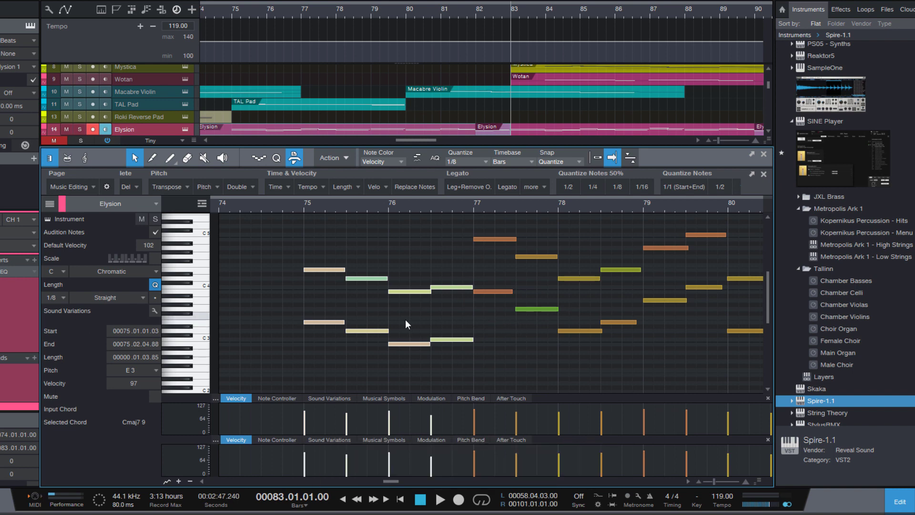
{"action": "left_click", "coordinate": [442, 318]}
{"action": "key", "text": "F2"}
{"action": "left_click", "coordinate": [528, 262]}
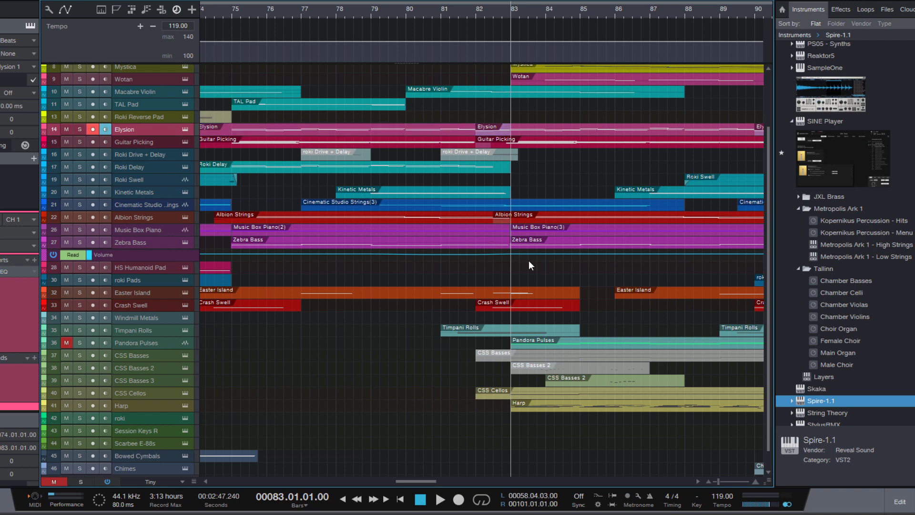
Show the marker track and the arranger track above the arrangement.
{"action": "left_click", "coordinate": [116, 10]}
{"action": "left_click", "coordinate": [132, 9]}
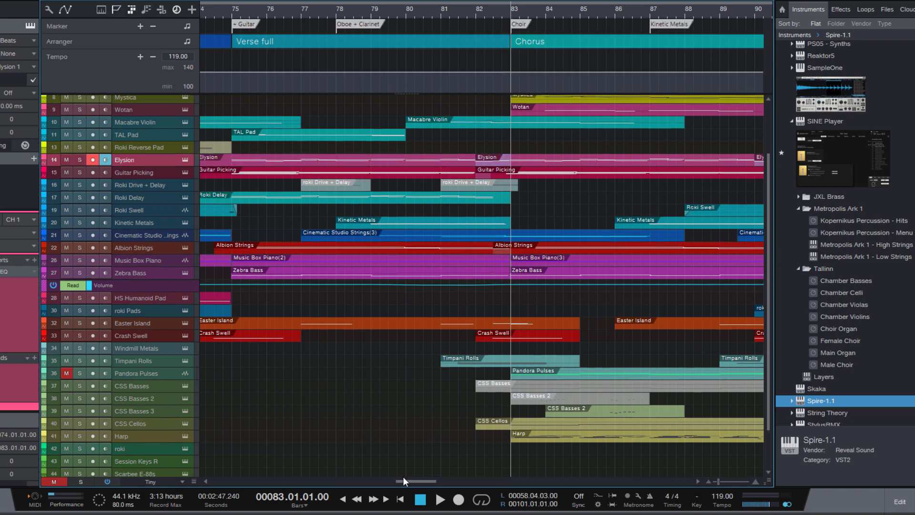
Select everything from the Albion Strings event before bar 83 to the end, try moving it right by about 2.5 bars, and undo the move.
{"action": "left_click_drag", "start_coordinate": [403, 476], "coordinate": [421, 483]}
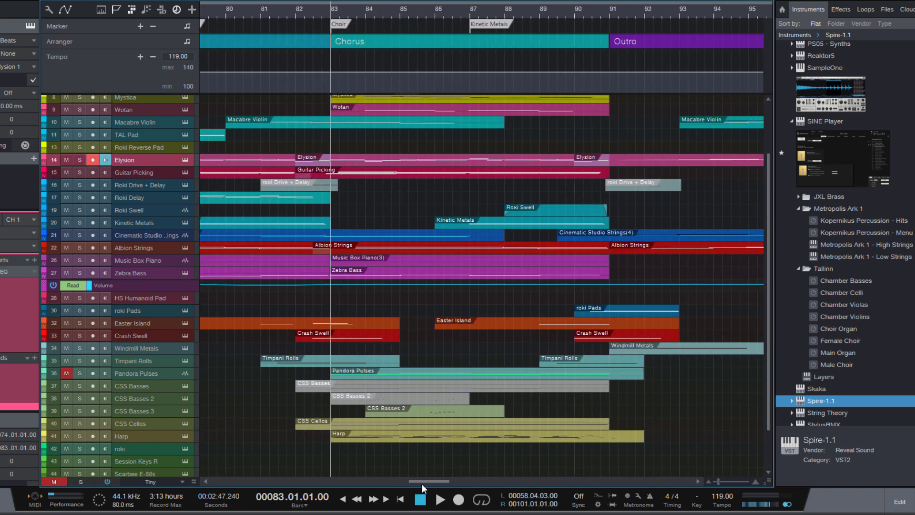
{"action": "left_click", "coordinate": [385, 249]}
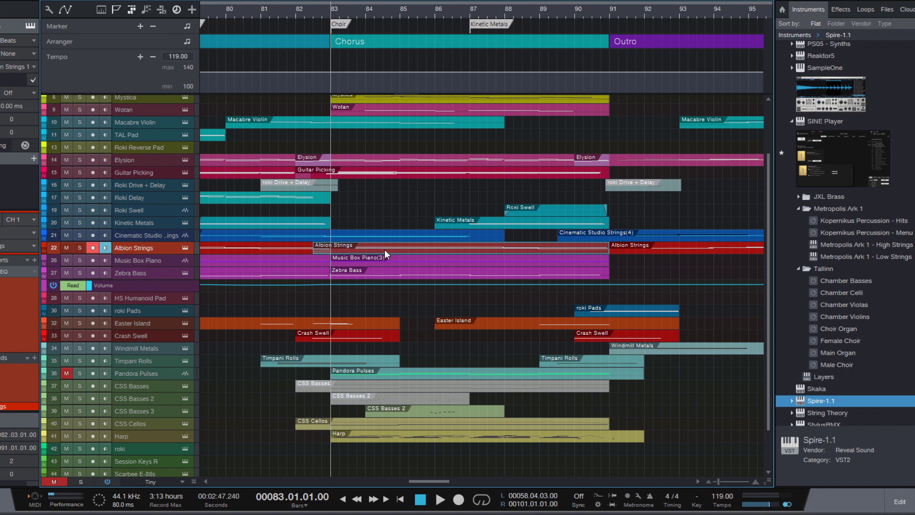
{"action": "key", "text": "shift+End"}
{"action": "left_click_drag", "start_coordinate": [394, 248], "coordinate": [462, 248]}
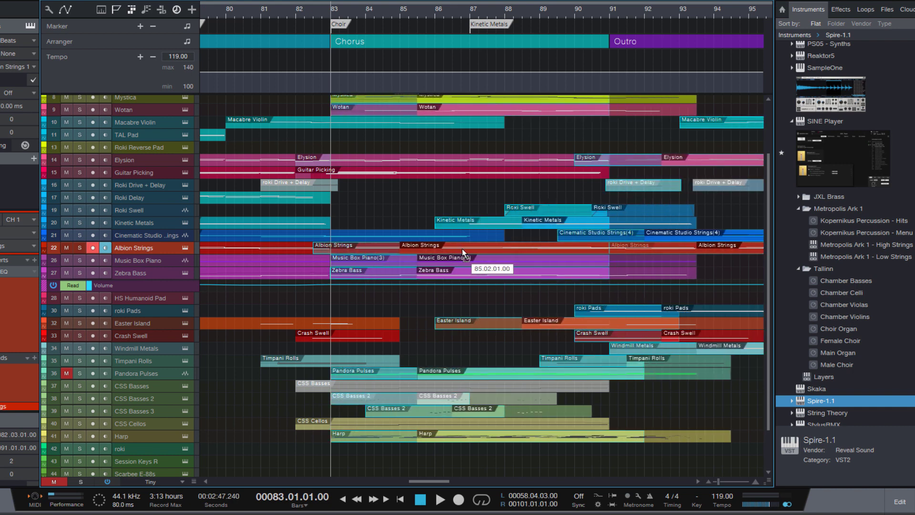
{"action": "key", "text": "ctrl+z"}
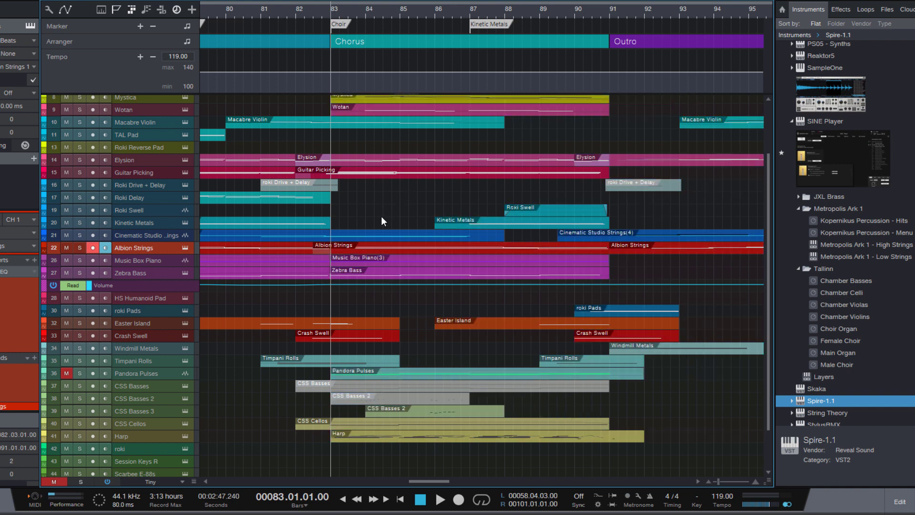
Set the loop range from bar 81 to bar 83 and insert silence in the loop.
{"action": "scroll", "coordinate": [381, 216], "scroll_direction": "up", "scroll_amount": 3}
{"action": "scroll", "coordinate": [381, 221], "scroll_direction": "down", "scroll_amount": 1}
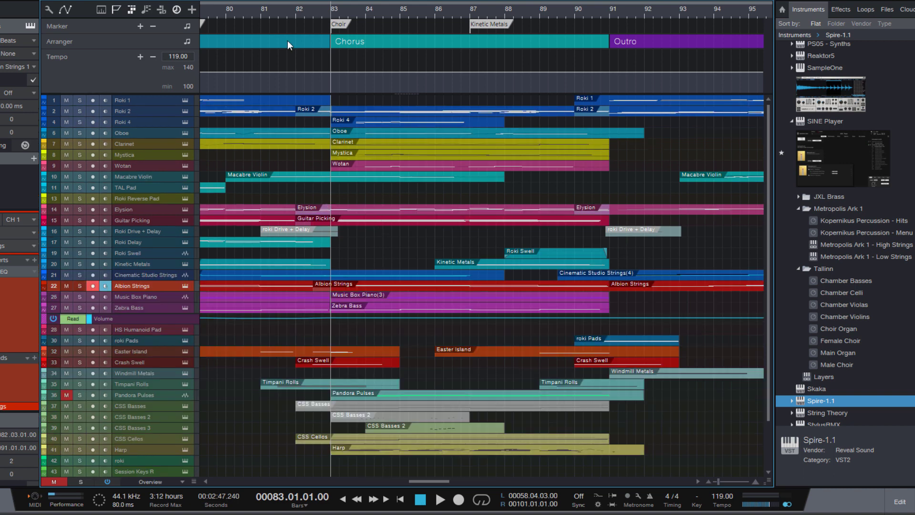
{"action": "scroll", "coordinate": [287, 41], "scroll_direction": "left", "scroll_amount": 5}
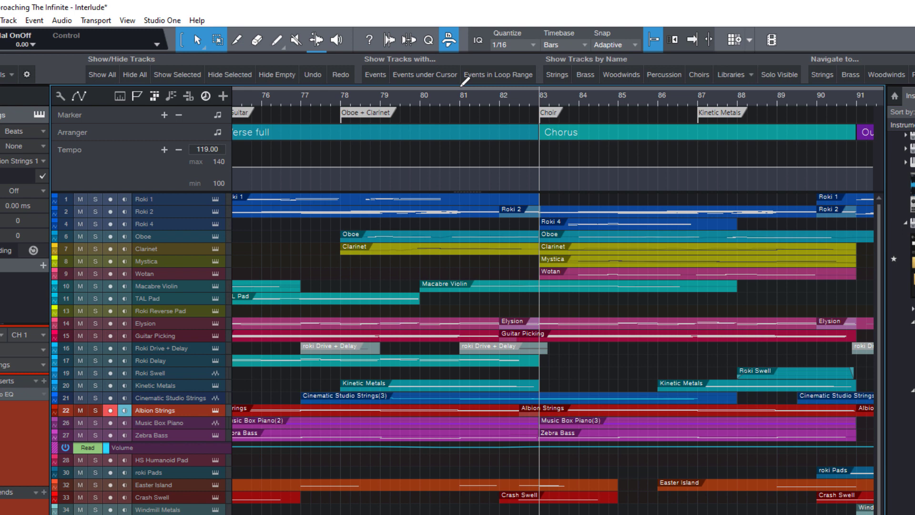
{"action": "left_click_drag", "start_coordinate": [461, 90], "coordinate": [545, 93]}
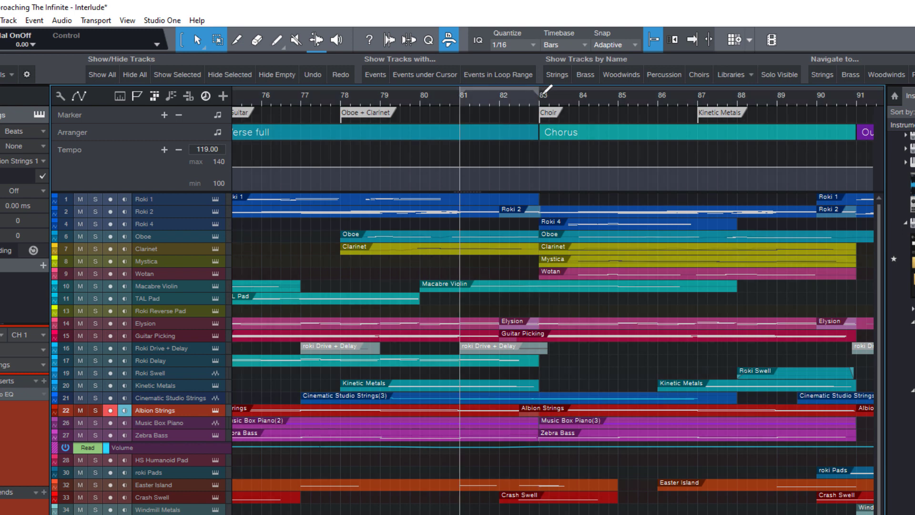
{"action": "right_click", "coordinate": [483, 96]}
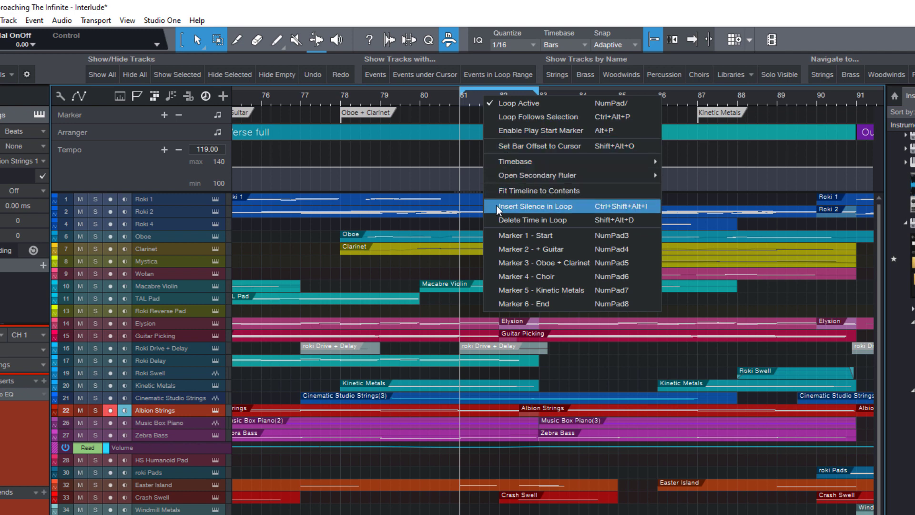
{"action": "left_click", "coordinate": [533, 206]}
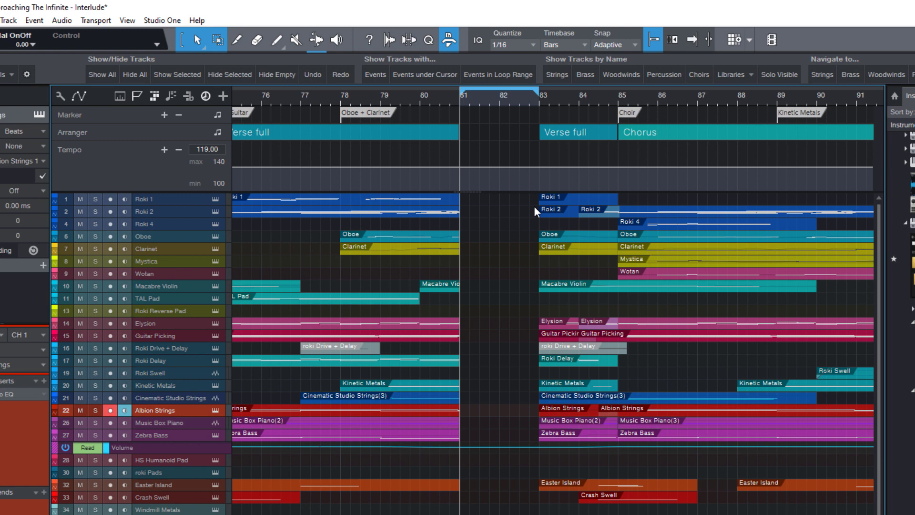
Undo the inserted silence and delete the time in the loop between bars 81 and 83 instead.
{"action": "key", "text": "ctrl+z"}
{"action": "right_click", "coordinate": [484, 97]}
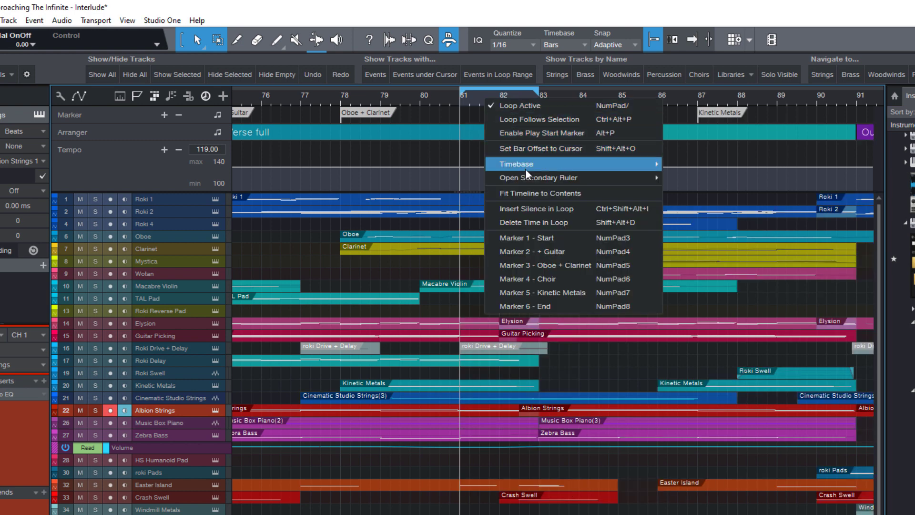
{"action": "left_click", "coordinate": [534, 223]}
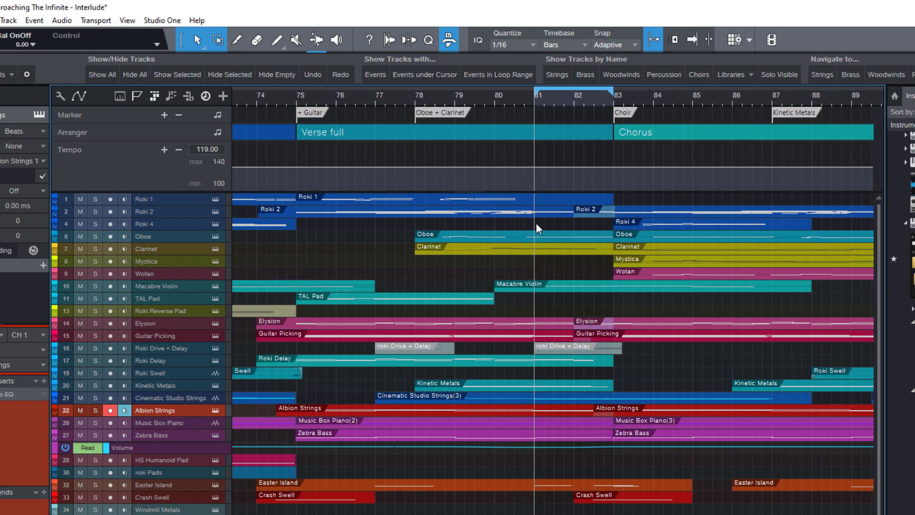
Set the loop range over the Verse full section, from bar 75 to bar 83, and delete the time in the loop.
{"action": "left_click", "coordinate": [427, 130]}
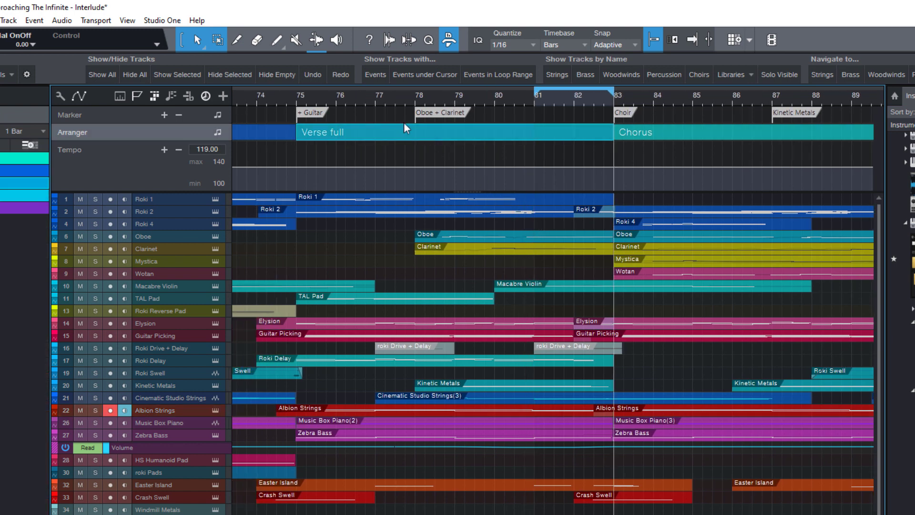
{"action": "left_click_drag", "start_coordinate": [297, 88], "coordinate": [618, 89]}
{"action": "key", "text": "KP_1"}
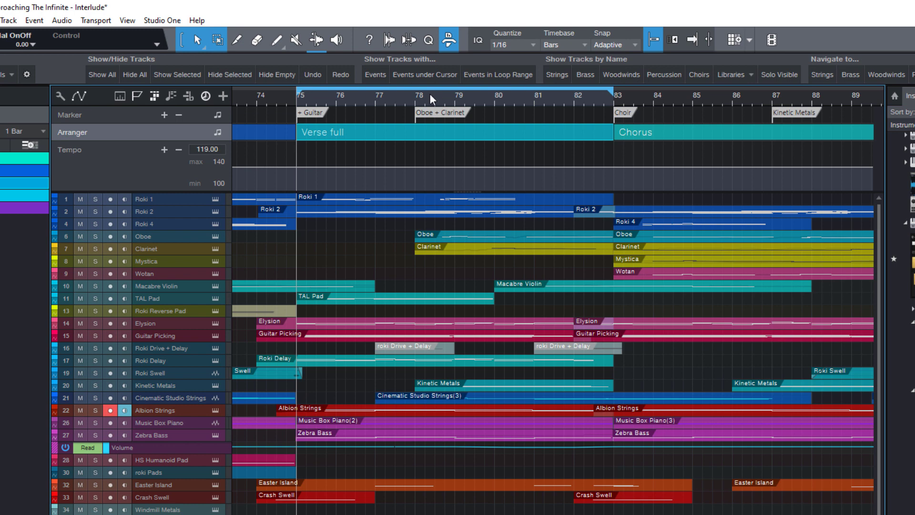
{"action": "right_click", "coordinate": [430, 98]}
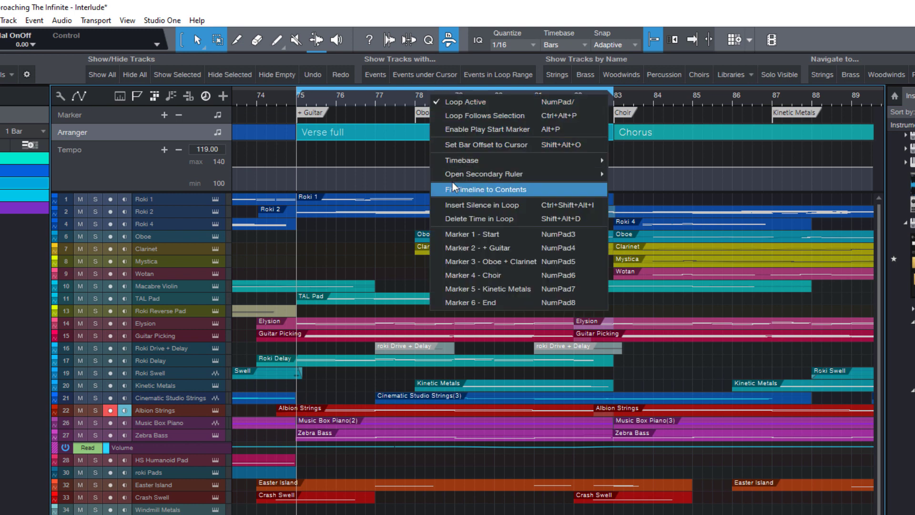
{"action": "left_click", "coordinate": [460, 216]}
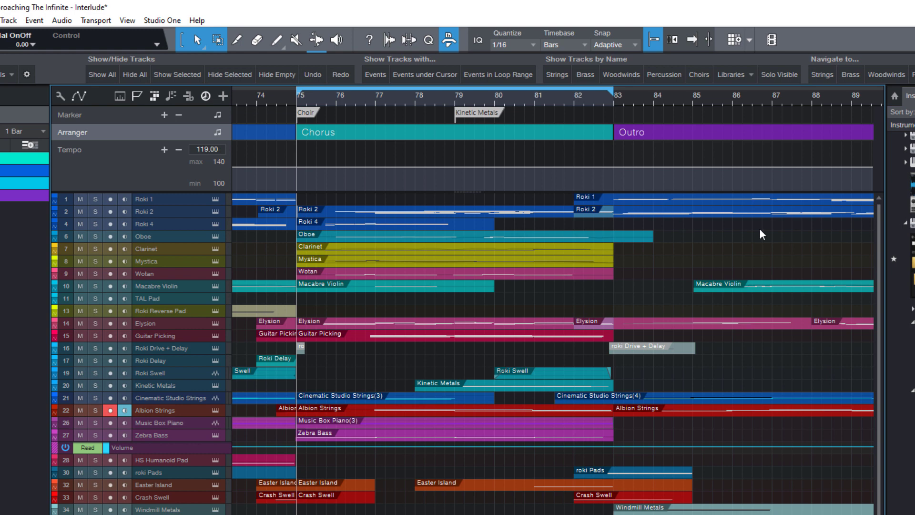